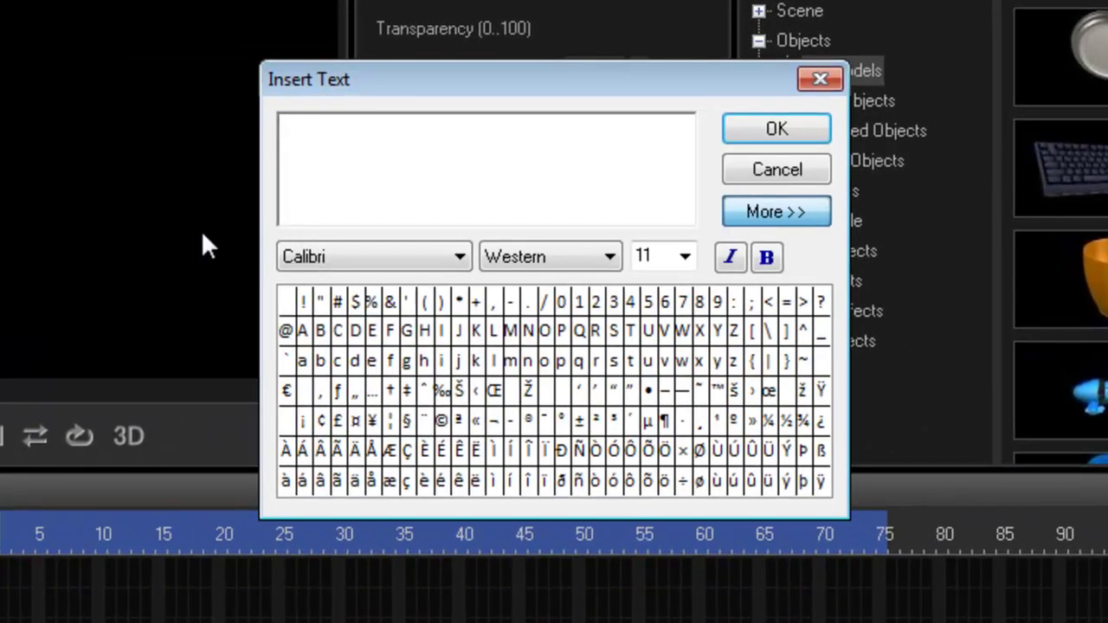
Create a 3D text object from the pasted 'A long time ago in a galaxy far, far away' crawl text, then zoom out
type("It is a period of civil war. Rebel spaceships, striking from a hidden base, have")
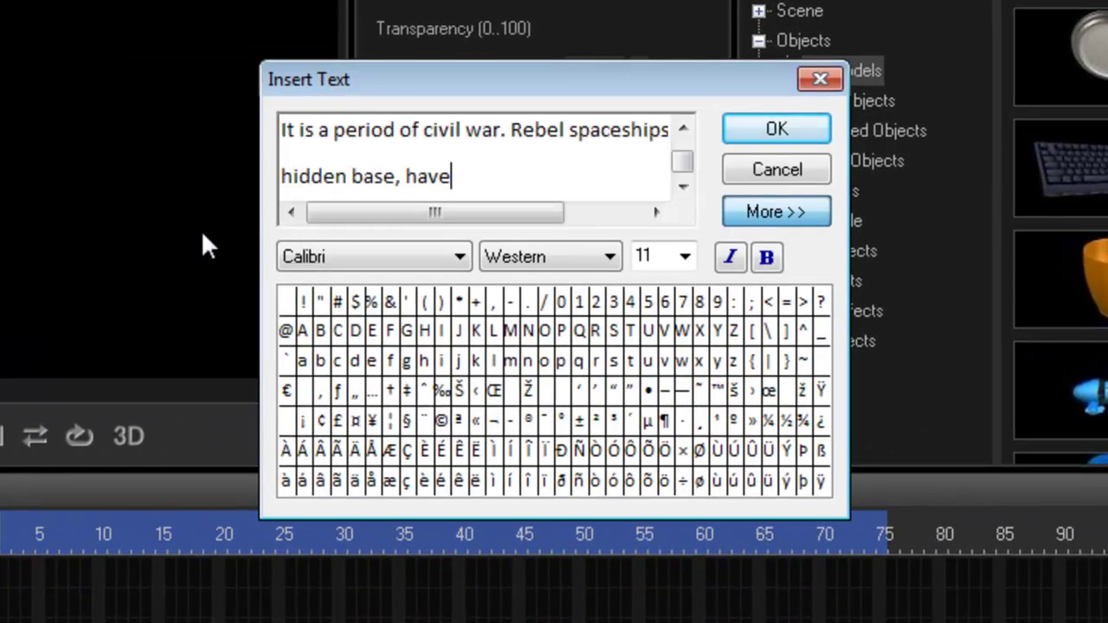
left_click(776, 129)
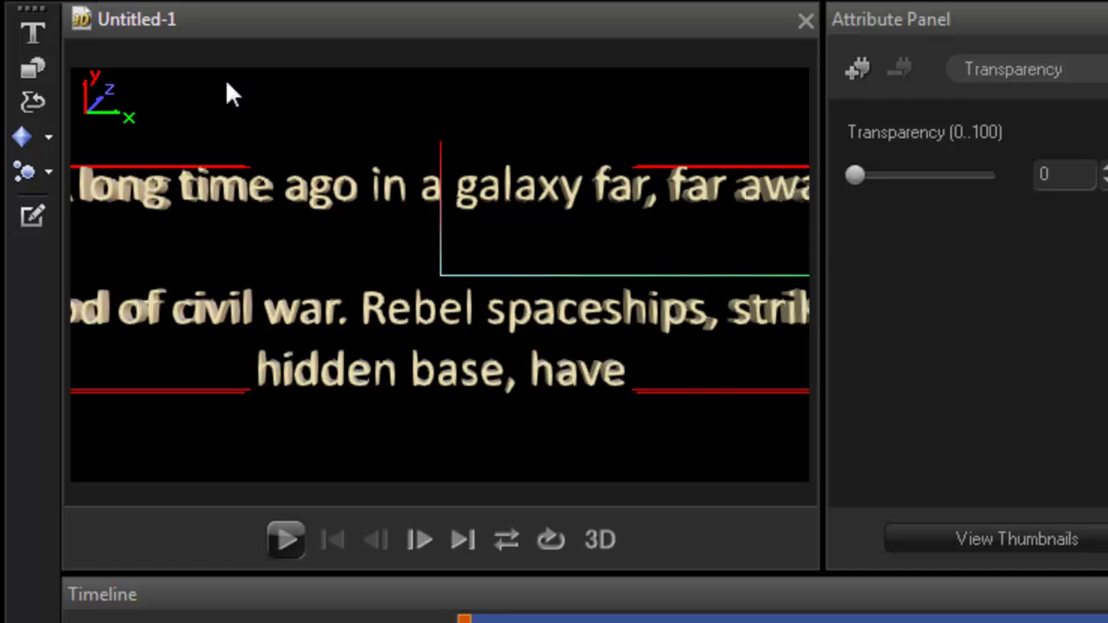
scroll(687, 317, "down", 1)
scroll(687, 316, "down", 4)
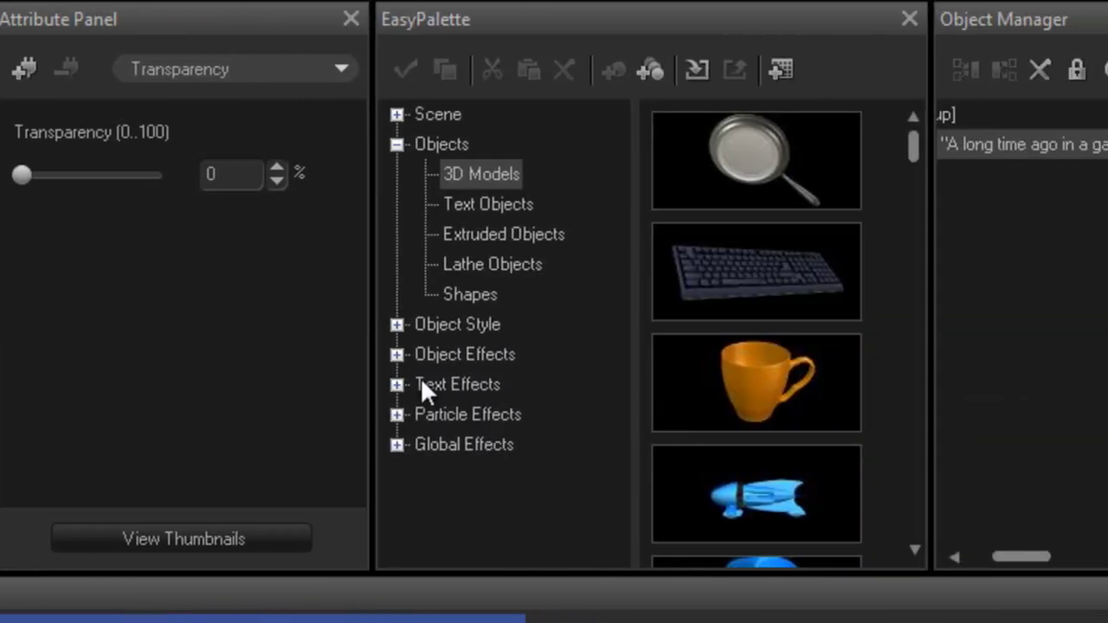
Apply a Text Motion preset from EasyPalette's Text Effects to the 3D crawl text
left_click(420, 378)
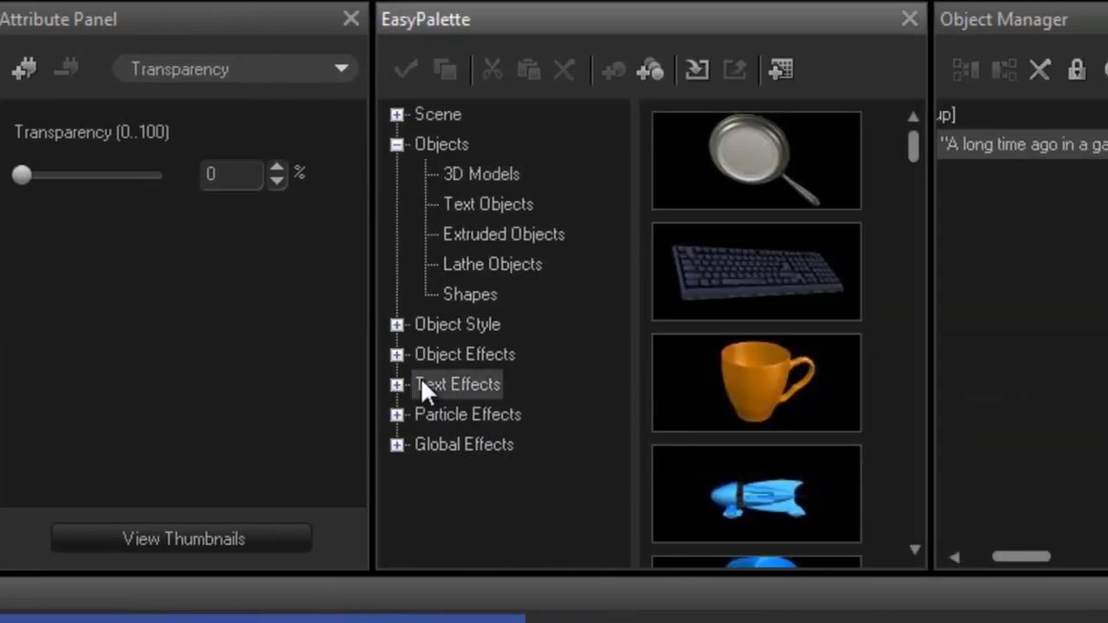
double_click(420, 377)
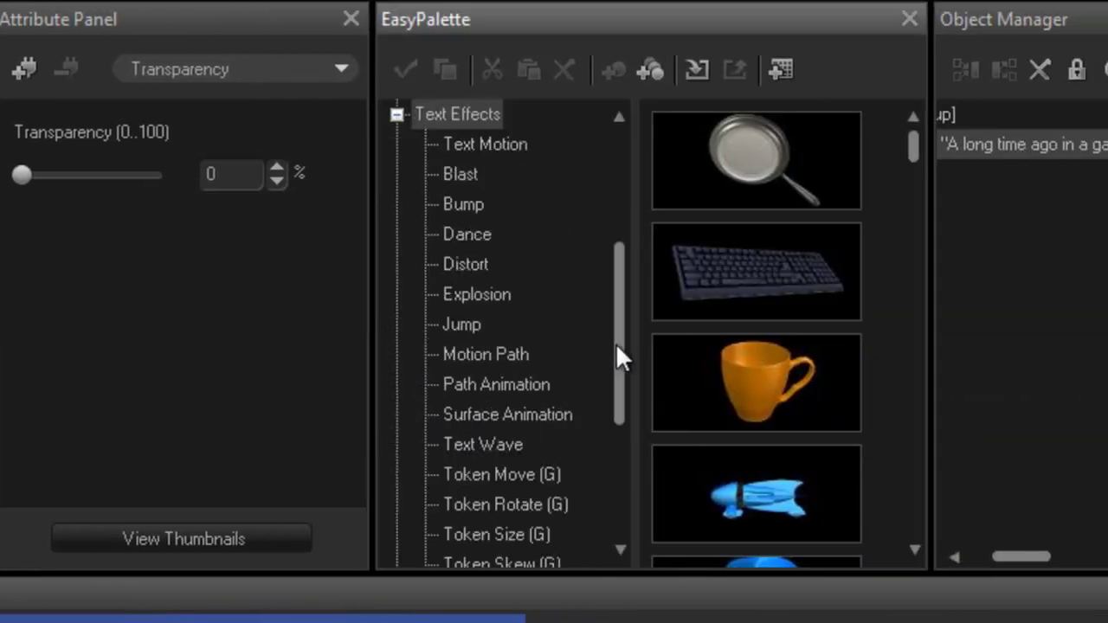
left_click_drag(617, 345, 617, 325)
left_click(504, 205)
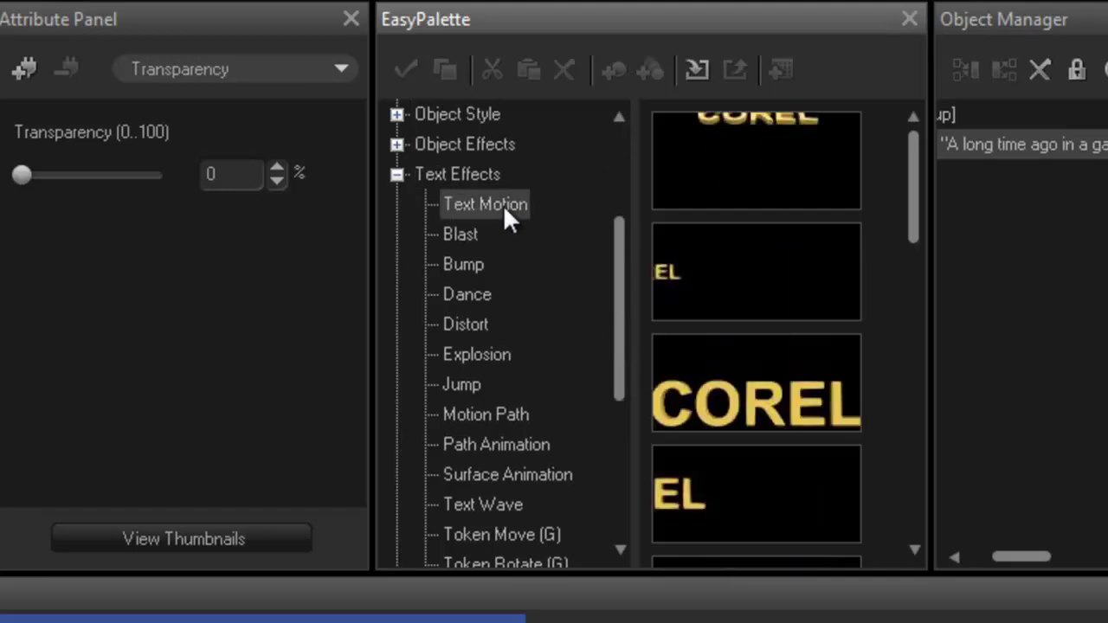
left_click_drag(911, 216, 915, 496)
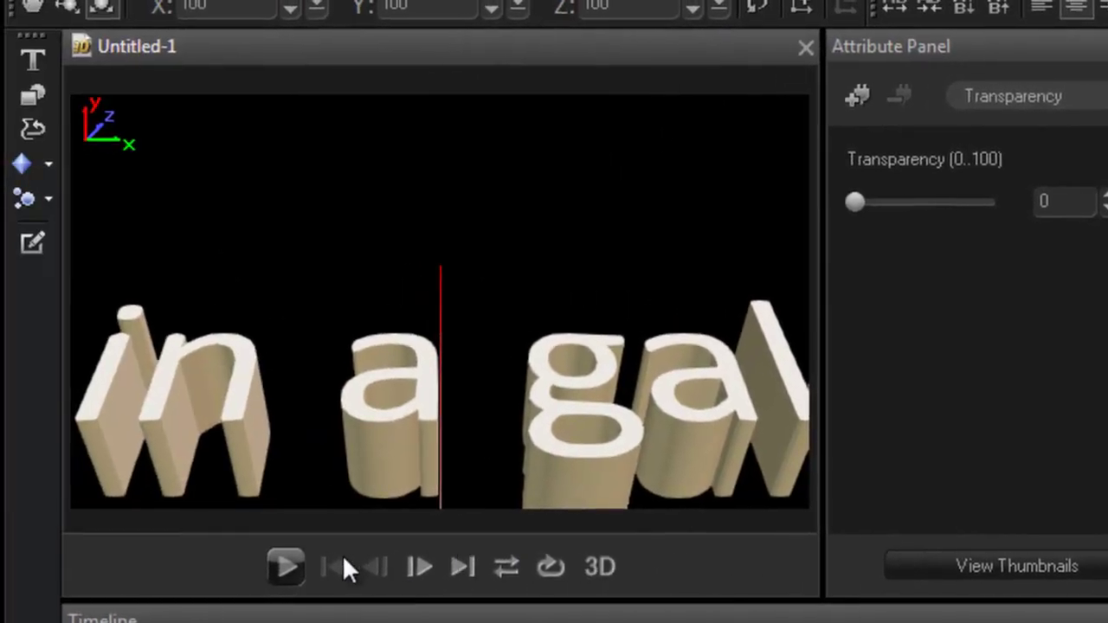
left_click(298, 567)
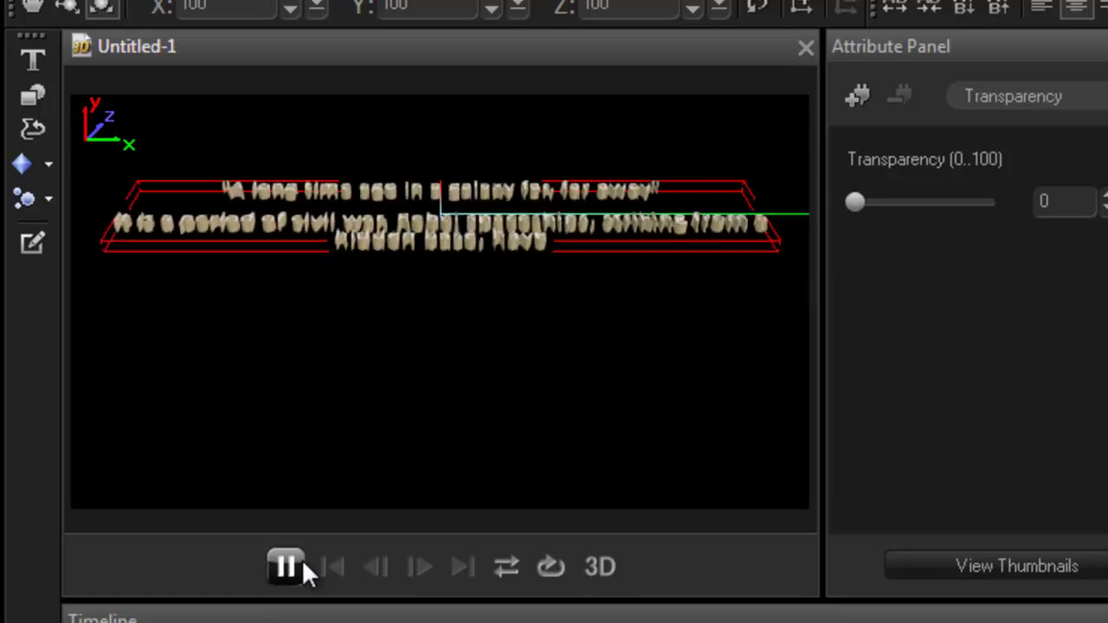
left_click(285, 567)
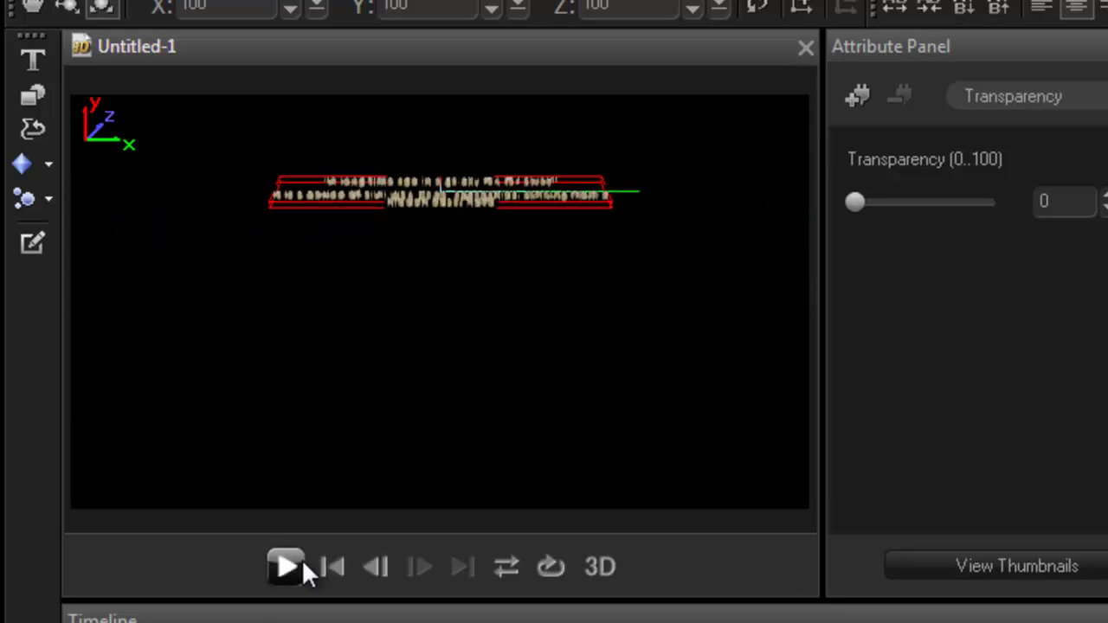
left_click(298, 565)
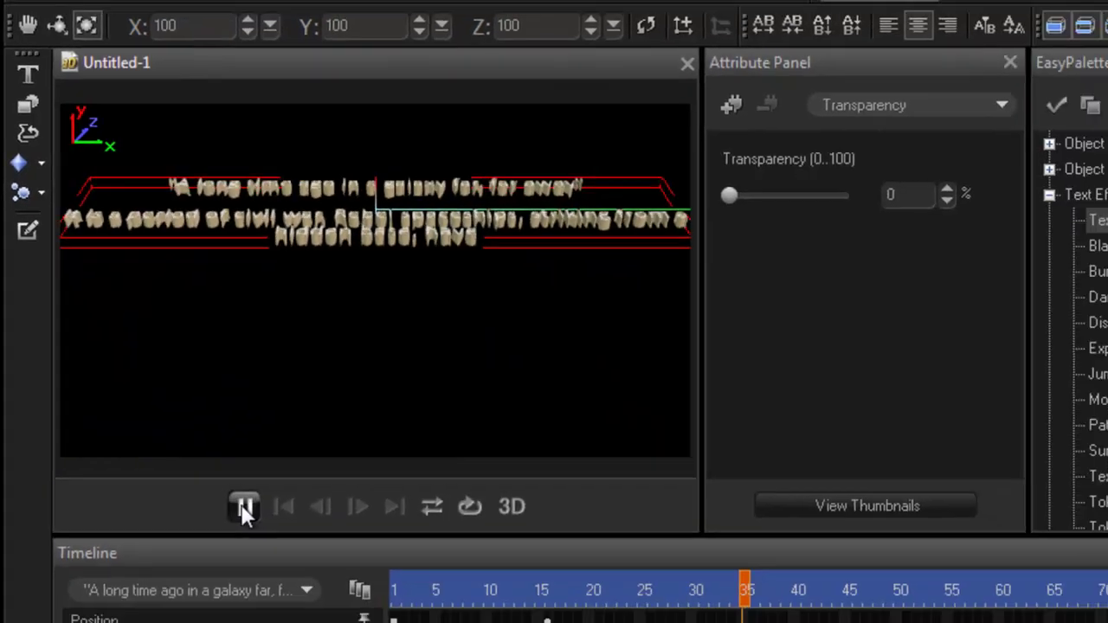
left_click(245, 509)
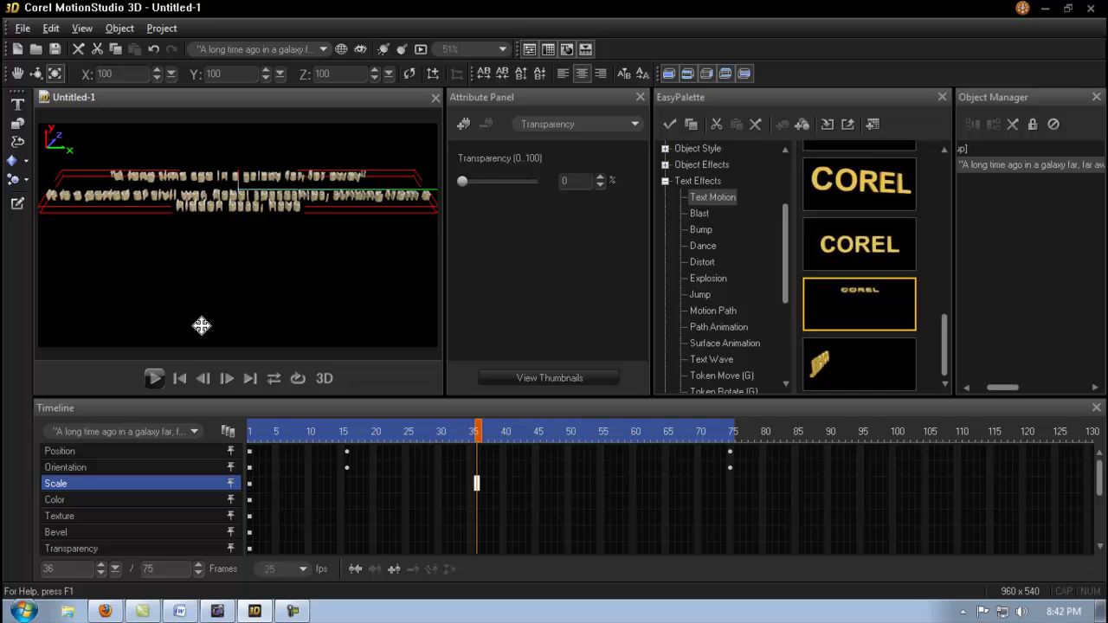
Switch to VideoStudio and delete the st.mpg overlay clip from the timeline
left_click(218, 612)
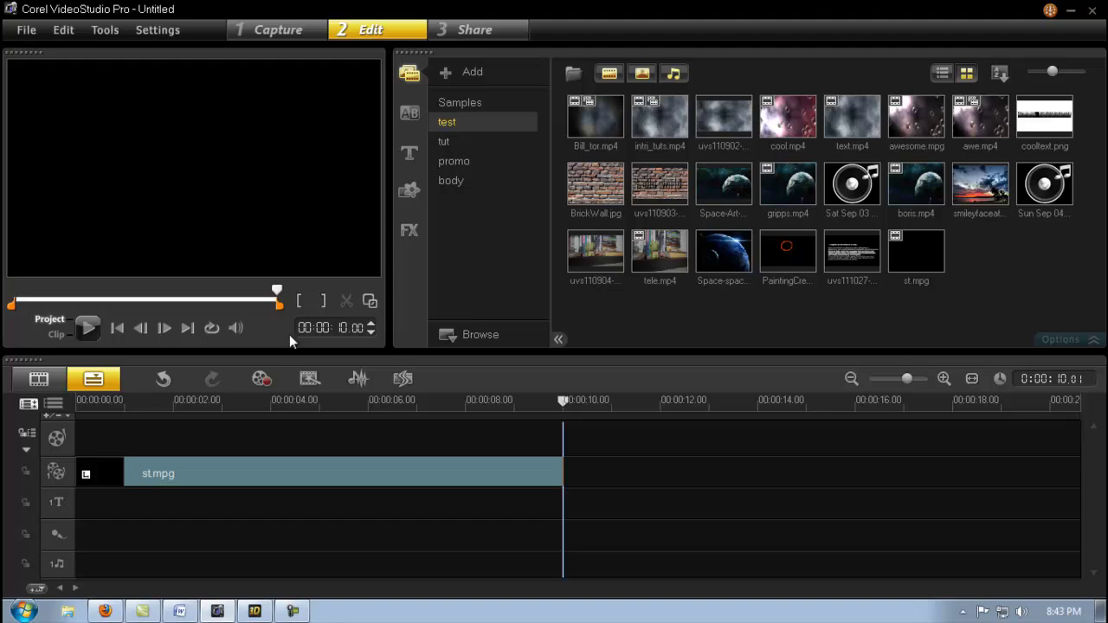
left_click(242, 476)
key("Delete")
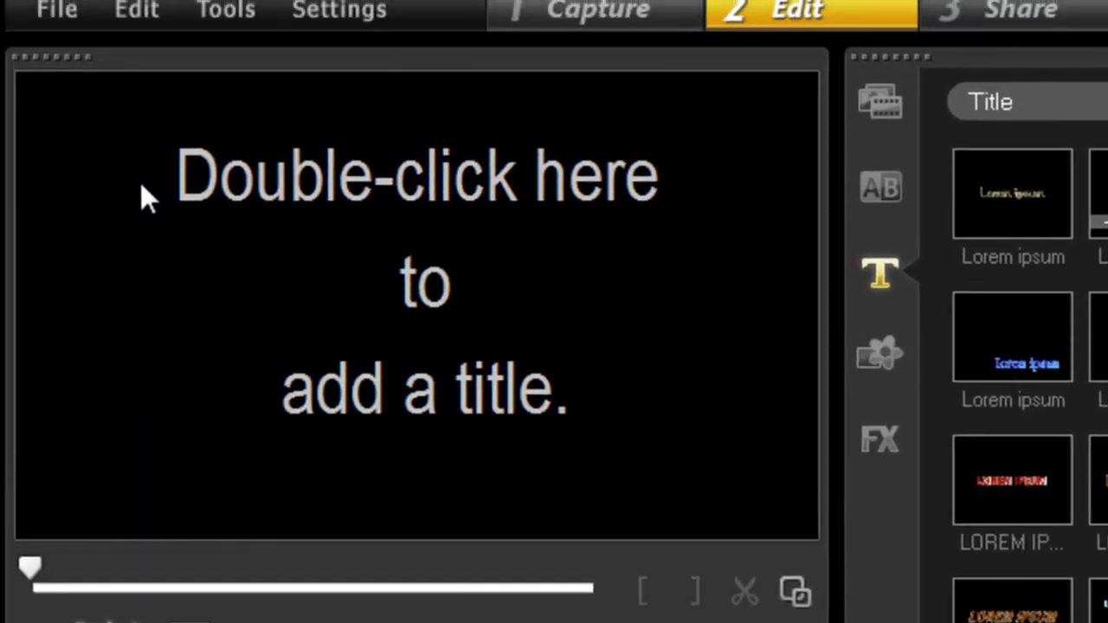
Add a preview title holding the pasted crawl text and move its clip to 00:00:00.00
double_click(142, 190)
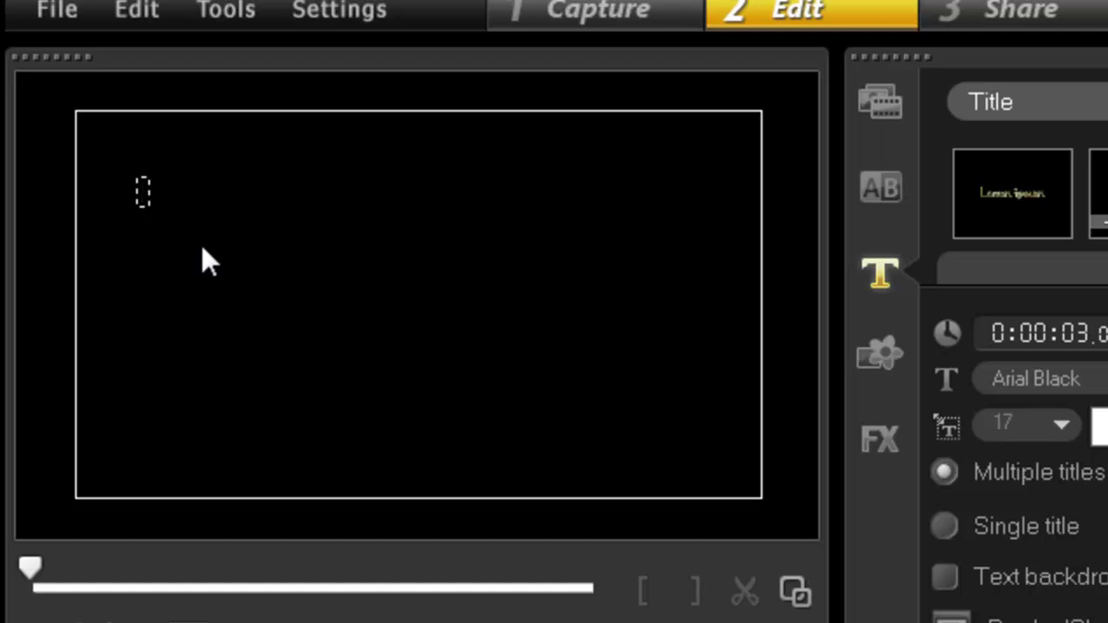
key("ctrl+v")
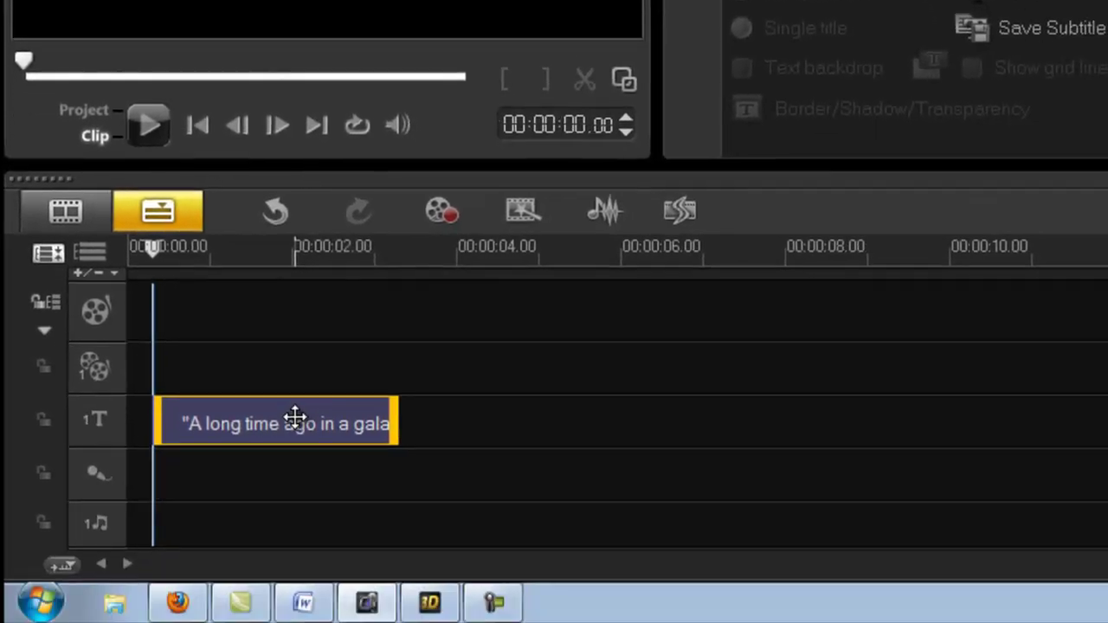
left_click_drag(294, 421, 273, 418)
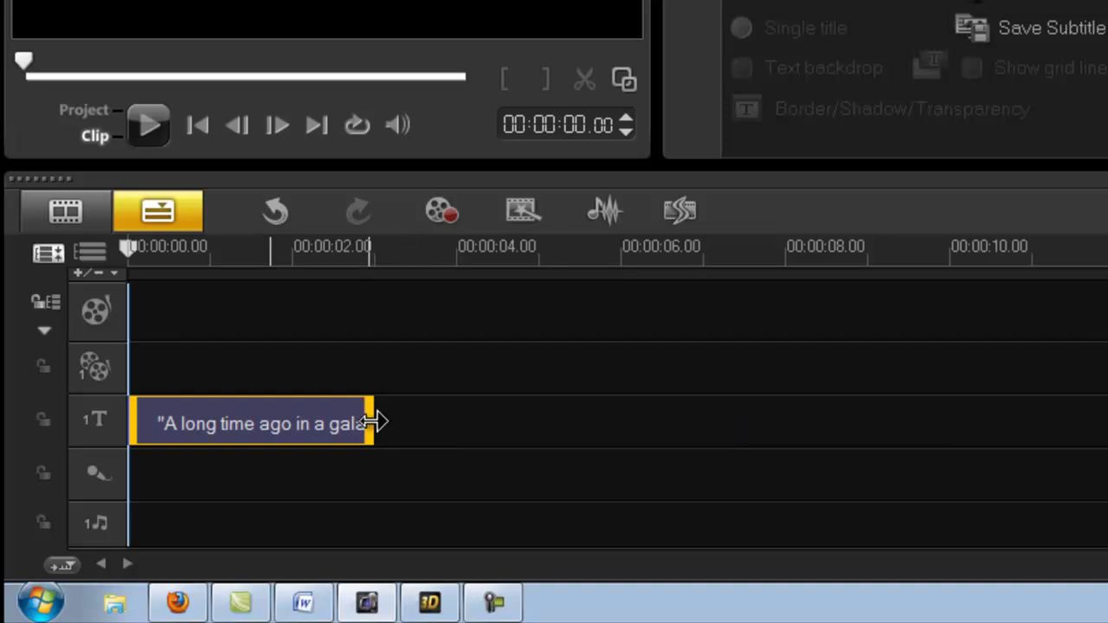
Stretch the title clip to 00:00:10.00 and play it back
left_click_drag(376, 422, 952, 426)
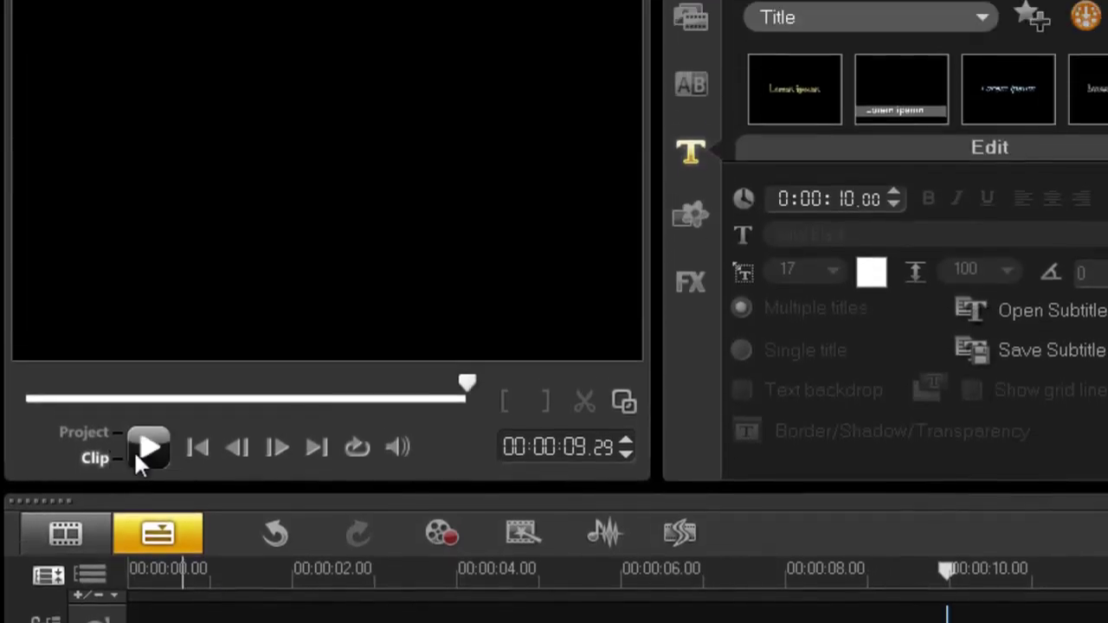
left_click(140, 127)
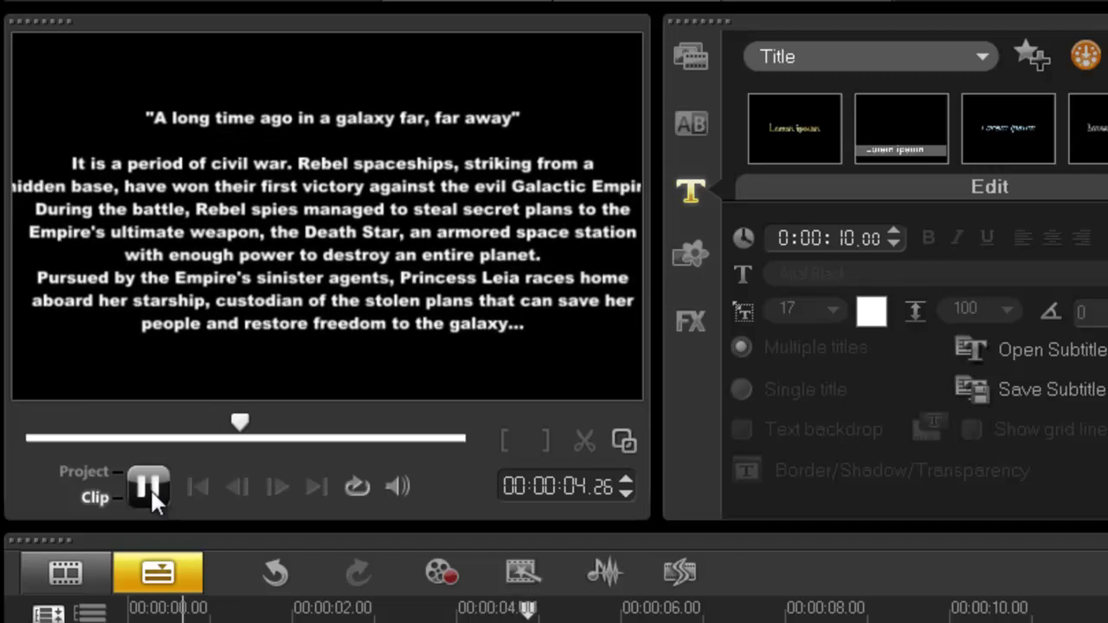
Give the title clip a Fly animation entering upward, then play the project to watch it
left_click(149, 488)
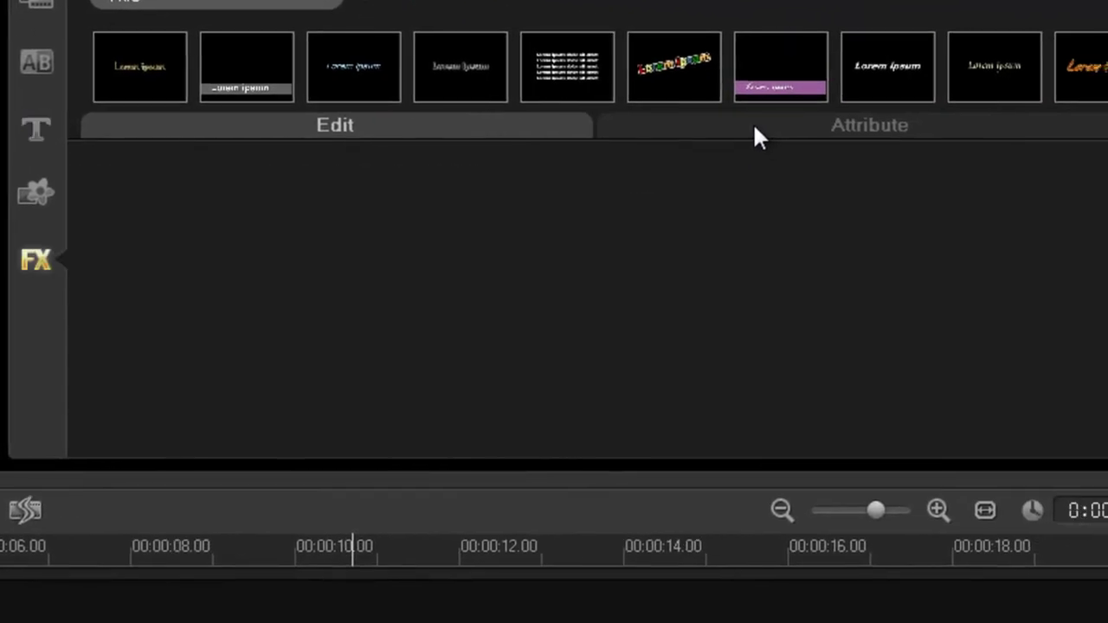
left_click(753, 126)
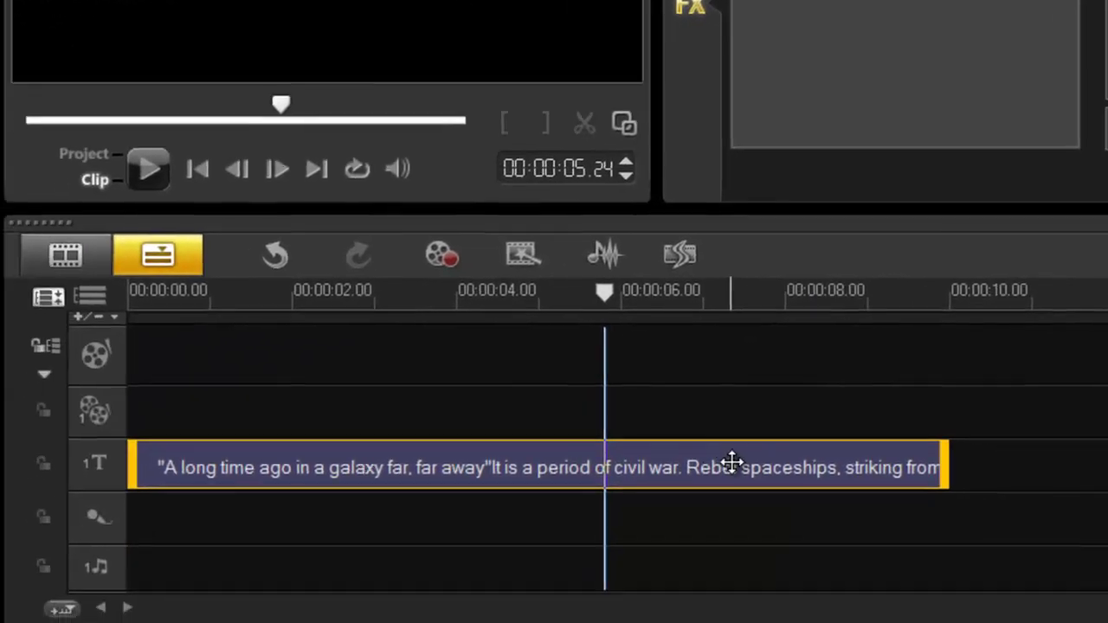
left_click(732, 463)
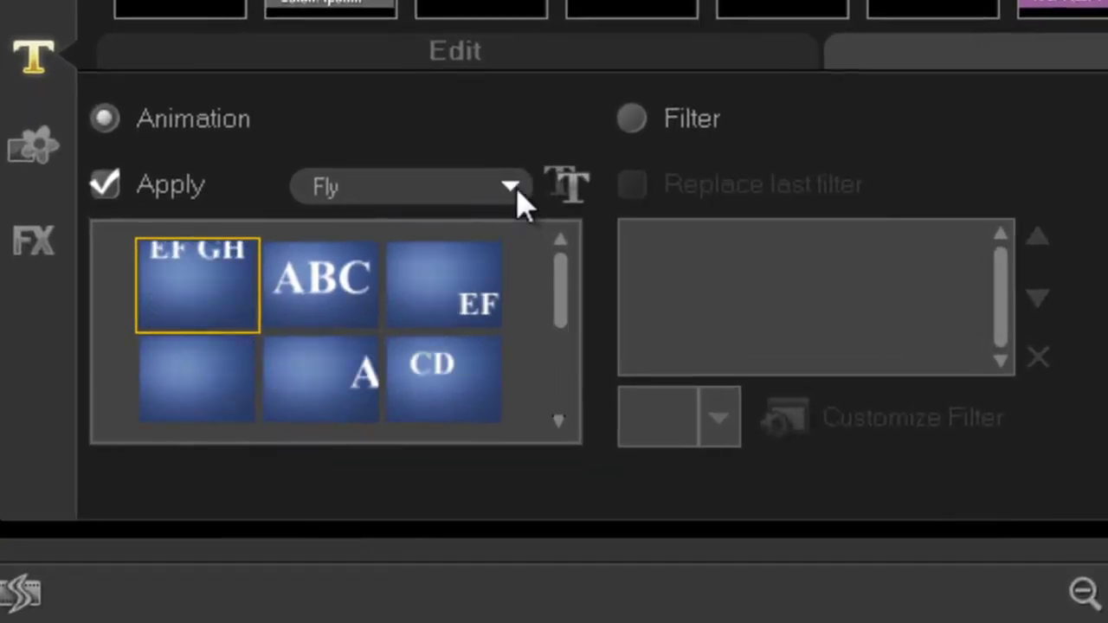
left_click(505, 228)
left_click(342, 270)
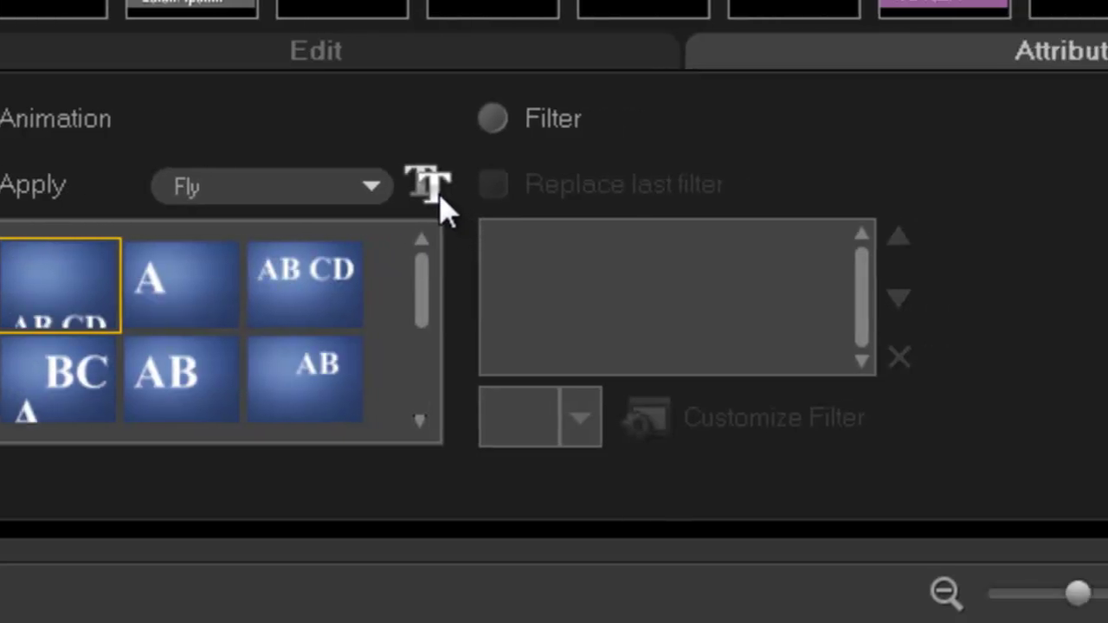
left_click(580, 201)
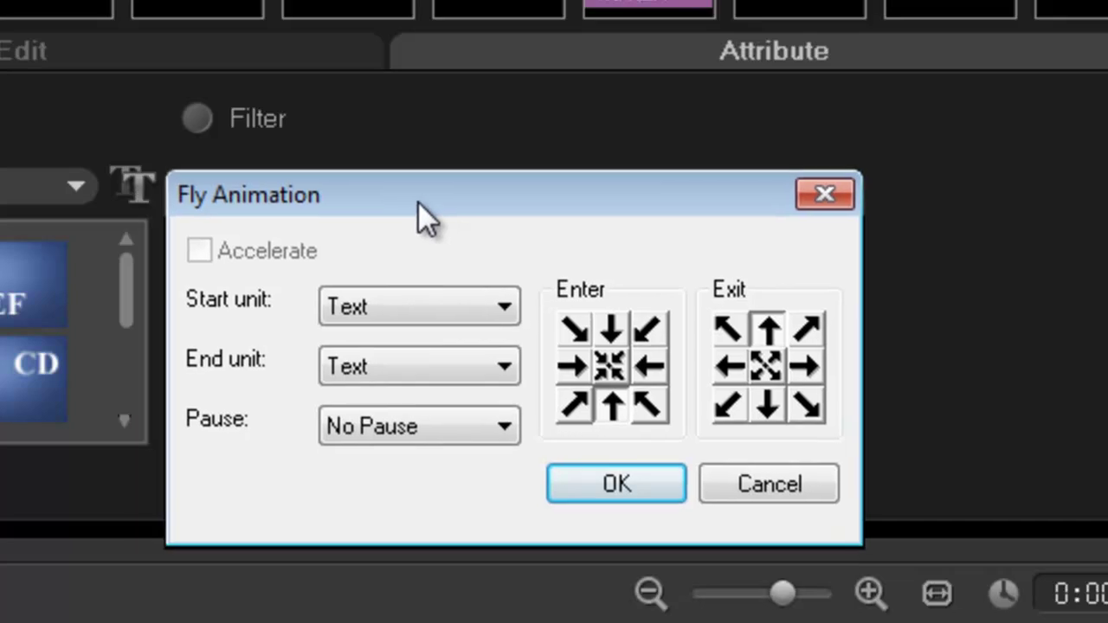
left_click_drag(418, 201, 465, 126)
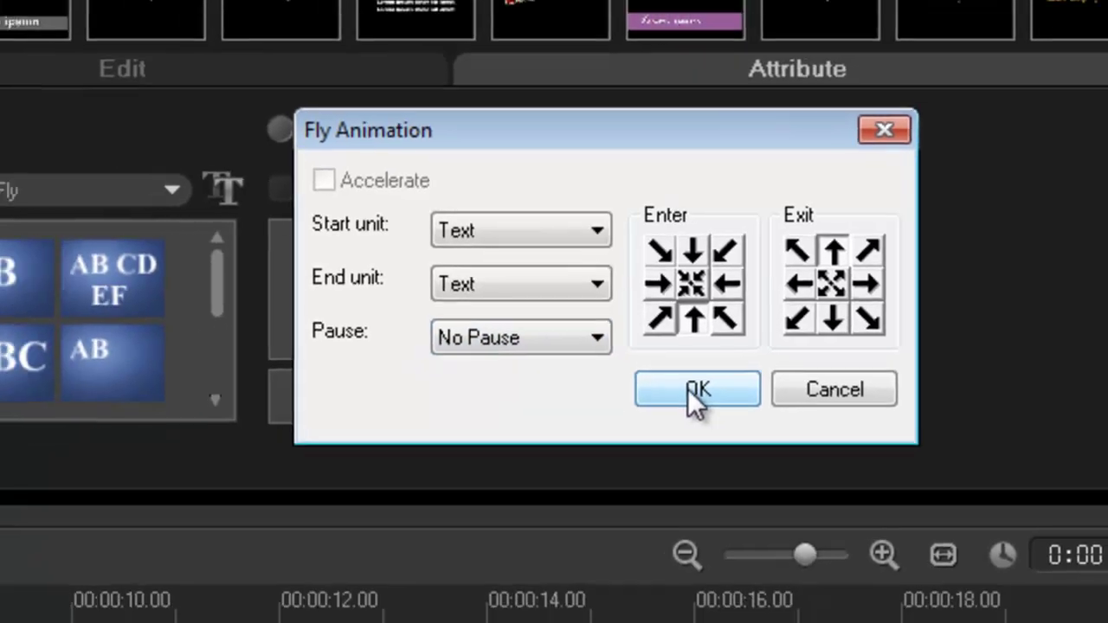
left_click(693, 389)
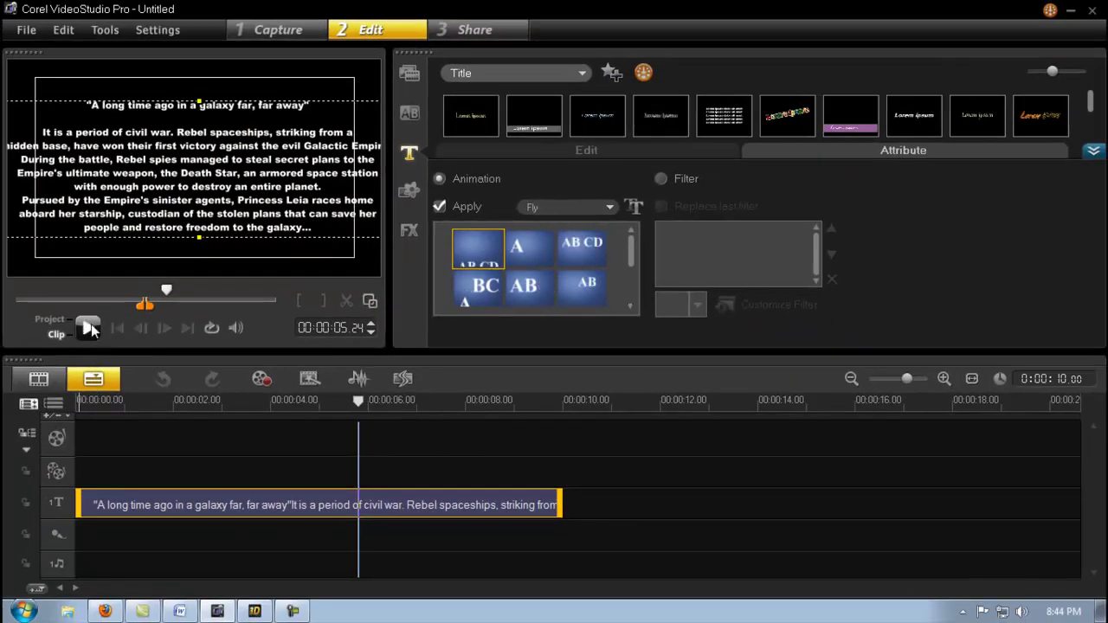
left_click(91, 326)
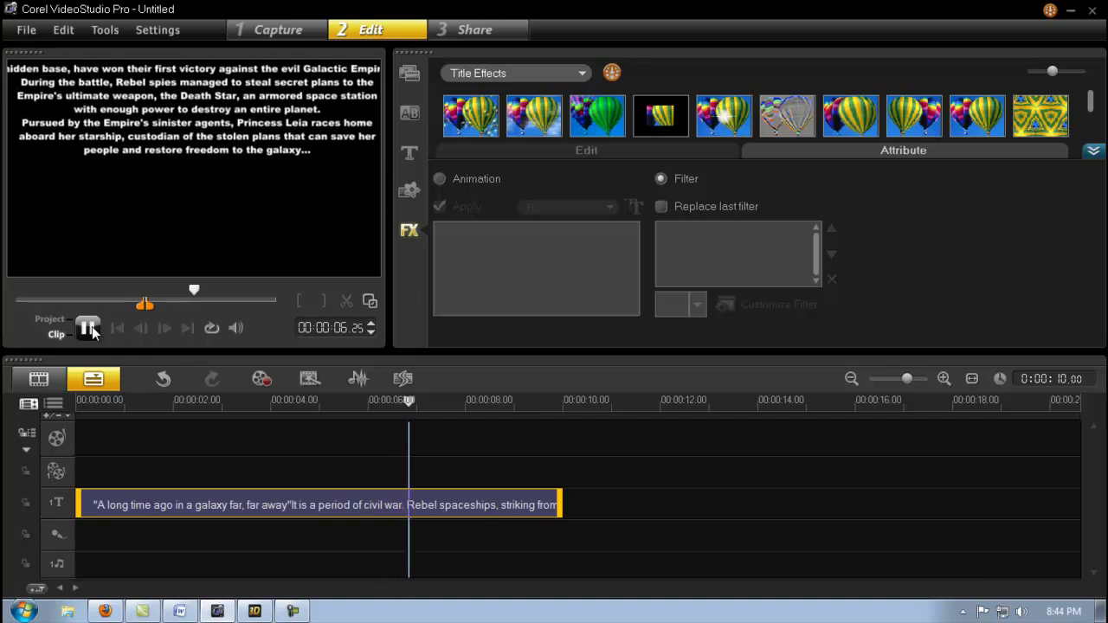
Pause playback, review the Create Video File format list under Share, then dismiss it
left_click(89, 327)
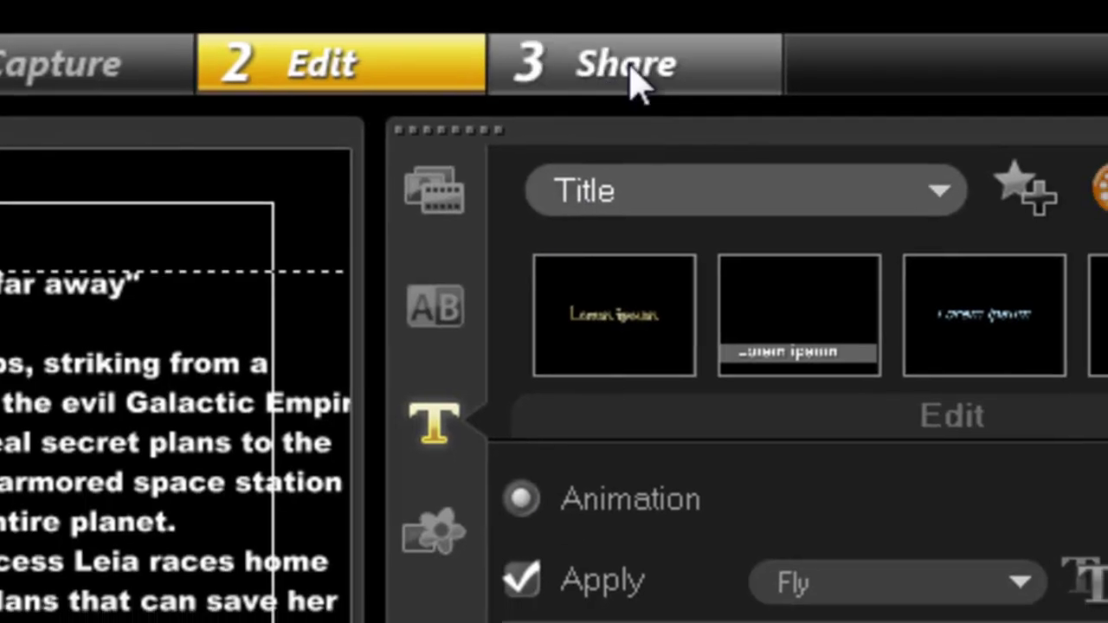
left_click(649, 88)
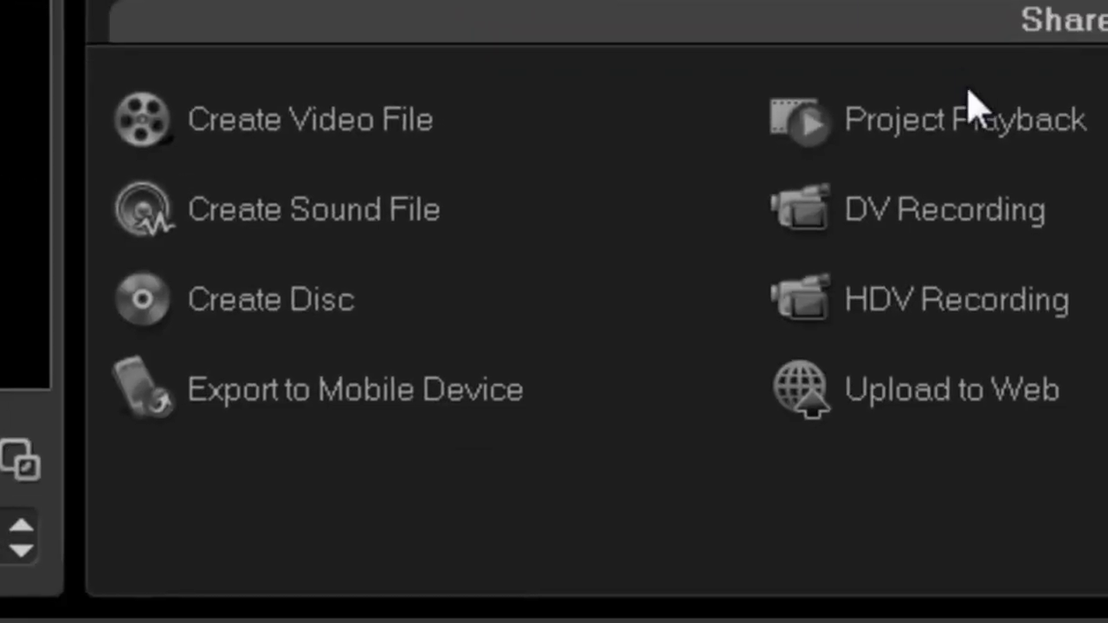
left_click(312, 132)
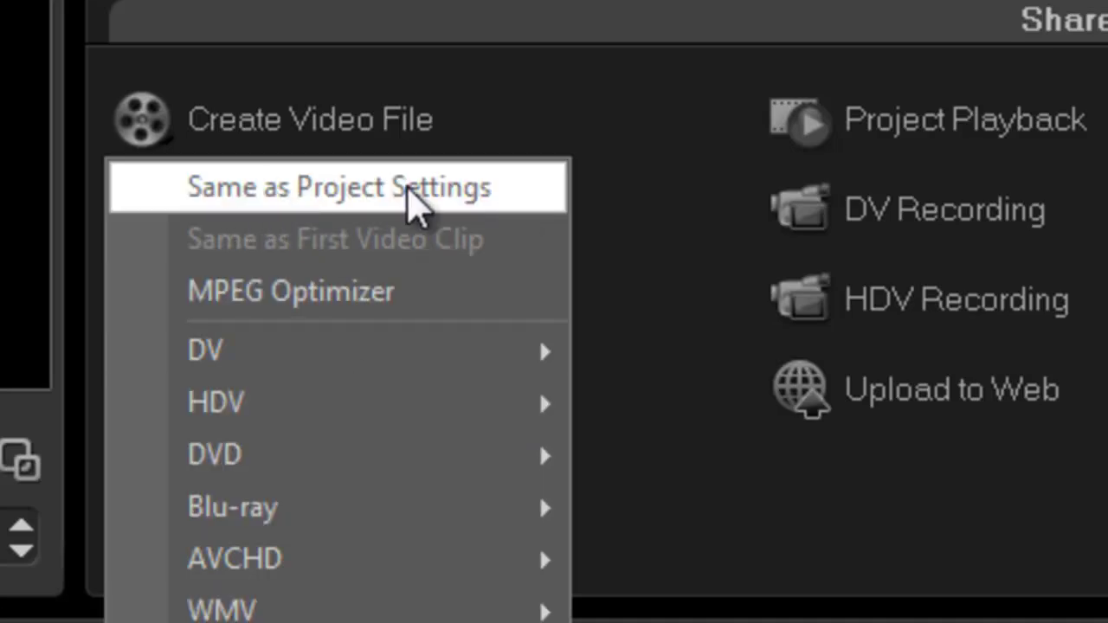
key("Escape")
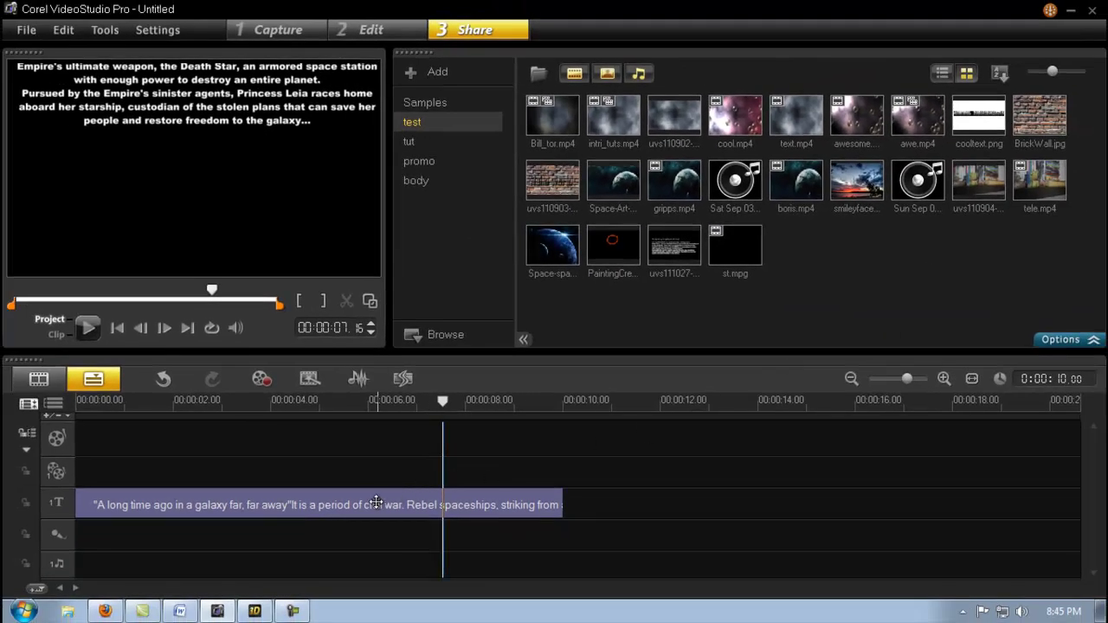
Delete the title clip and place st.mpg on the overlay track at the timeline start
left_click(376, 503)
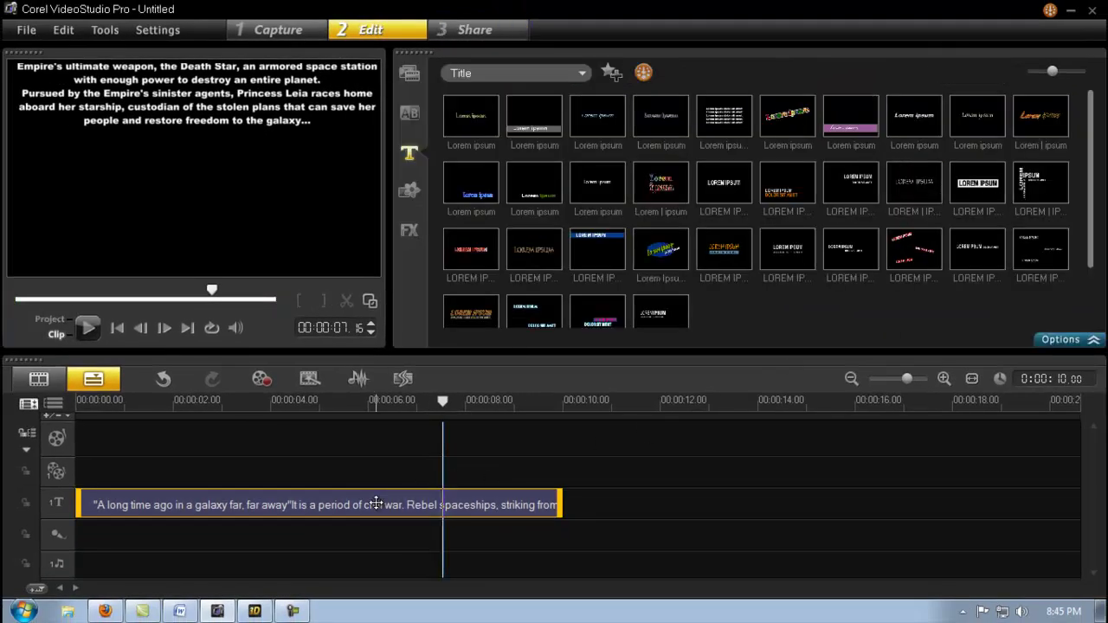
key("Delete")
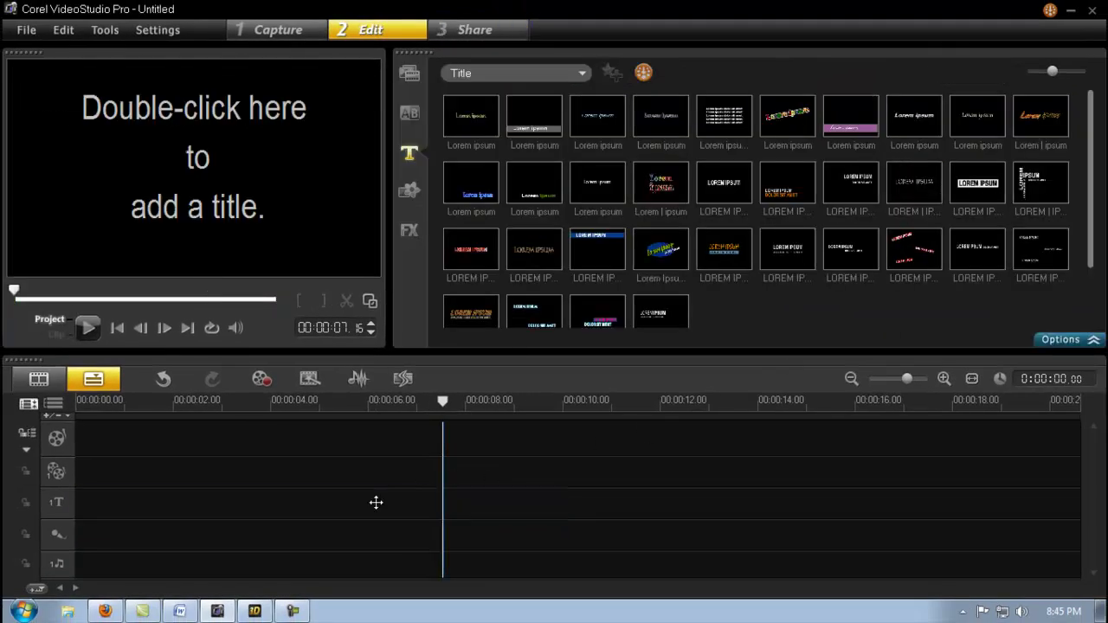
left_click(411, 73)
left_click_drag(916, 279, 212, 484)
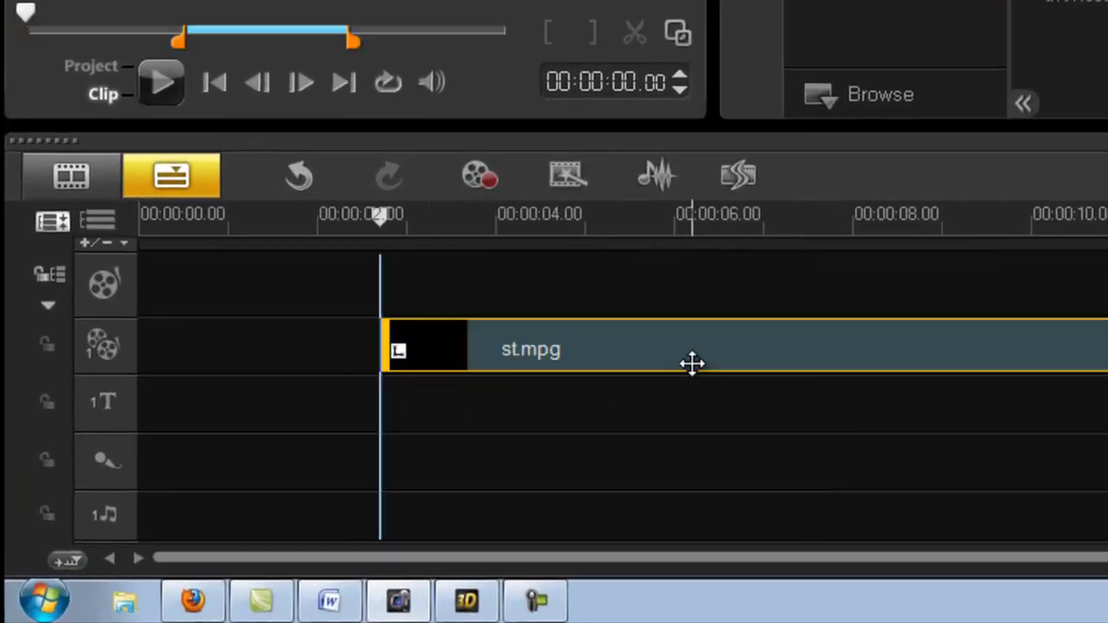
left_click_drag(693, 364, 455, 376)
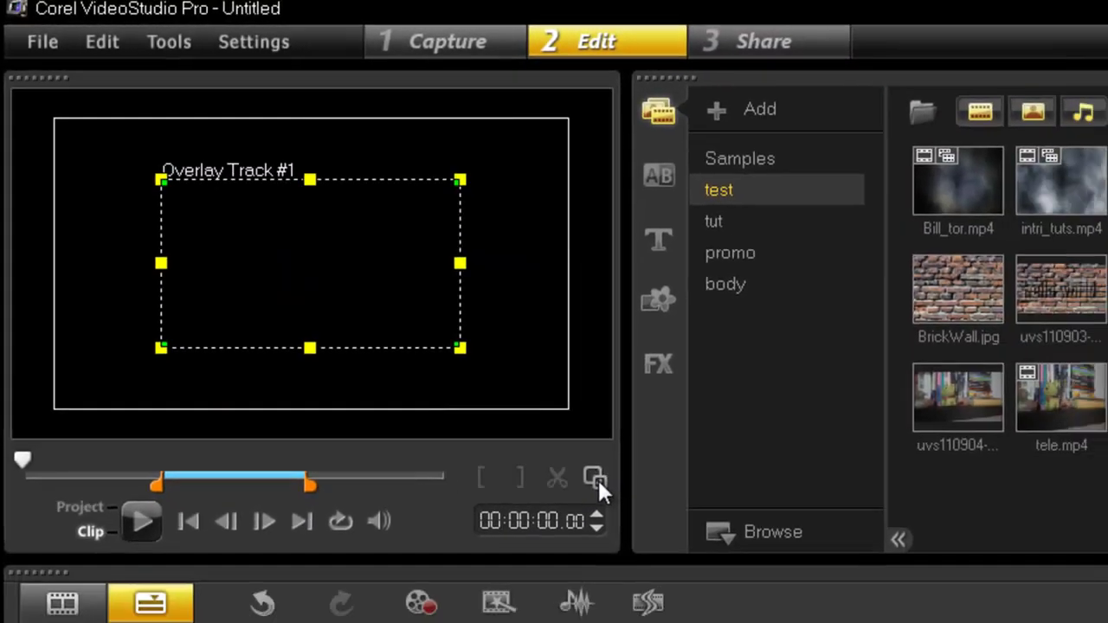
Enlarge the preview, reset st.mpg to Original Size, and pull its top corners inward at 4 s
left_click(678, 543)
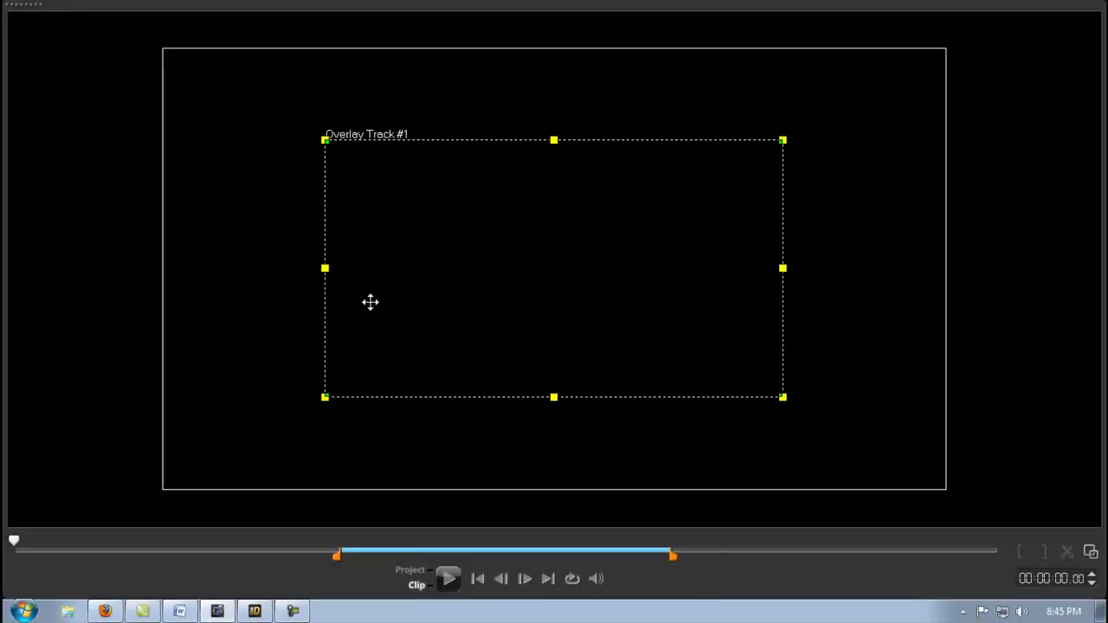
right_click(510, 288)
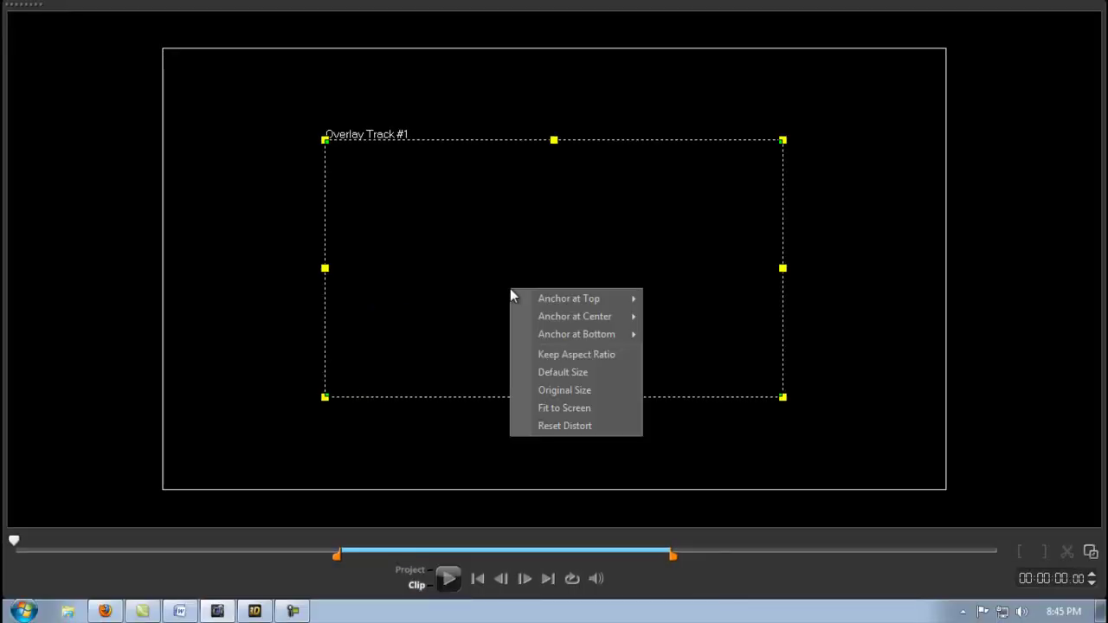
left_click(558, 388)
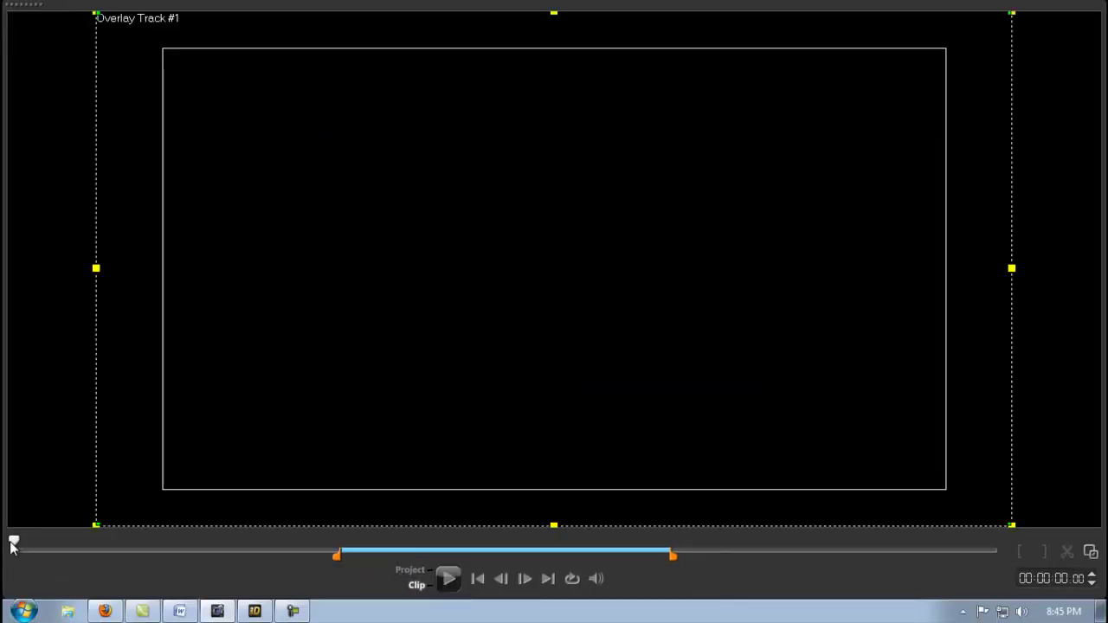
left_click_drag(13, 541, 428, 541)
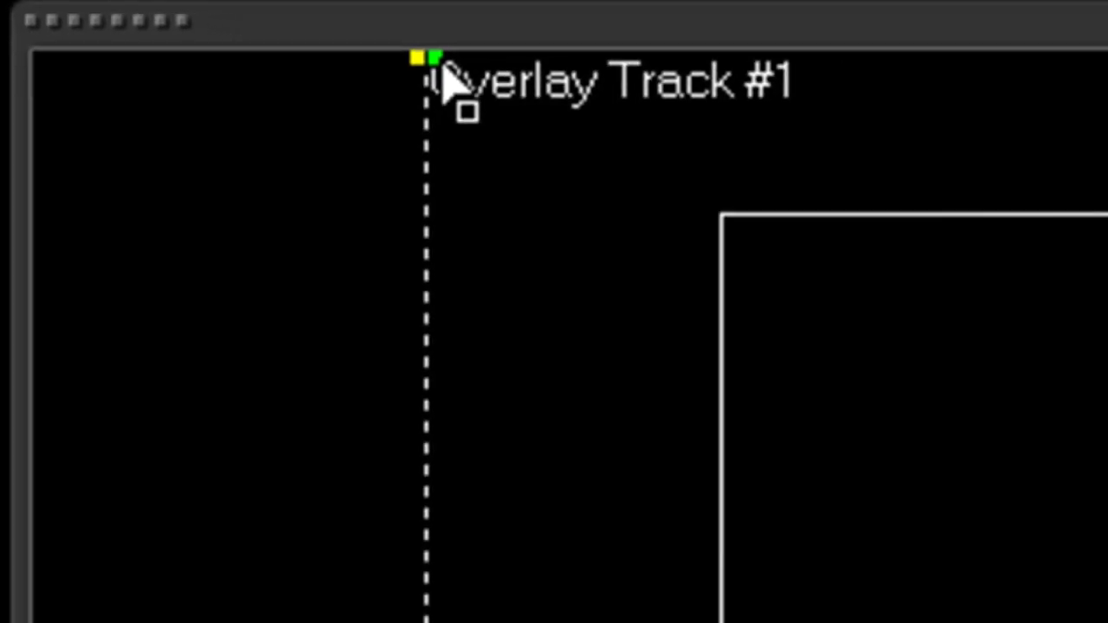
left_click_drag(442, 67, 1107, 76)
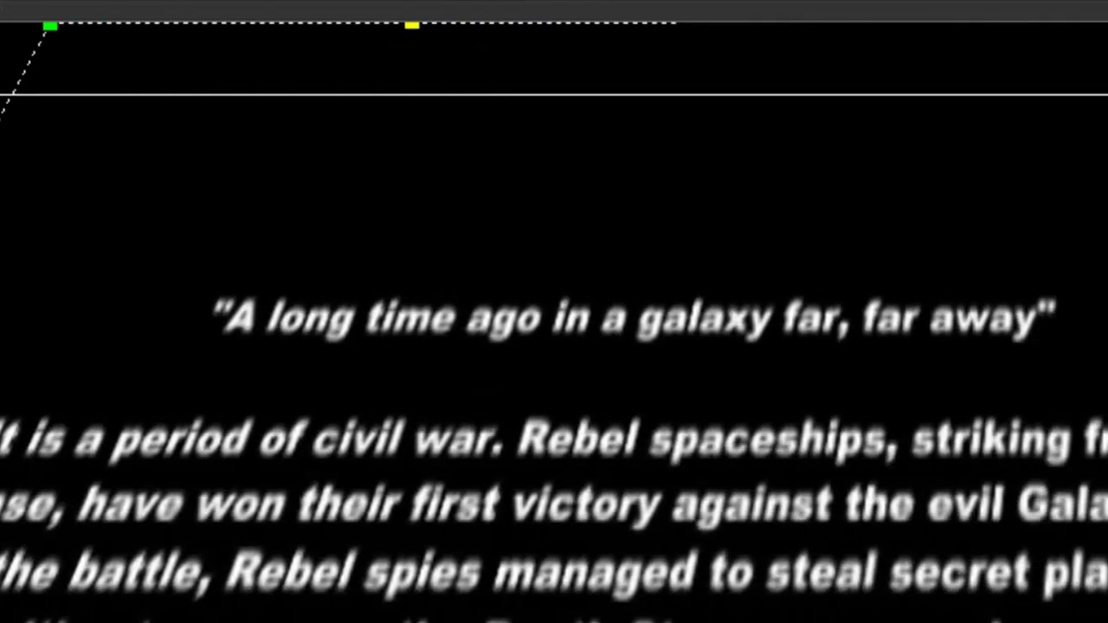
left_click_drag(1107, 34, 838, 35)
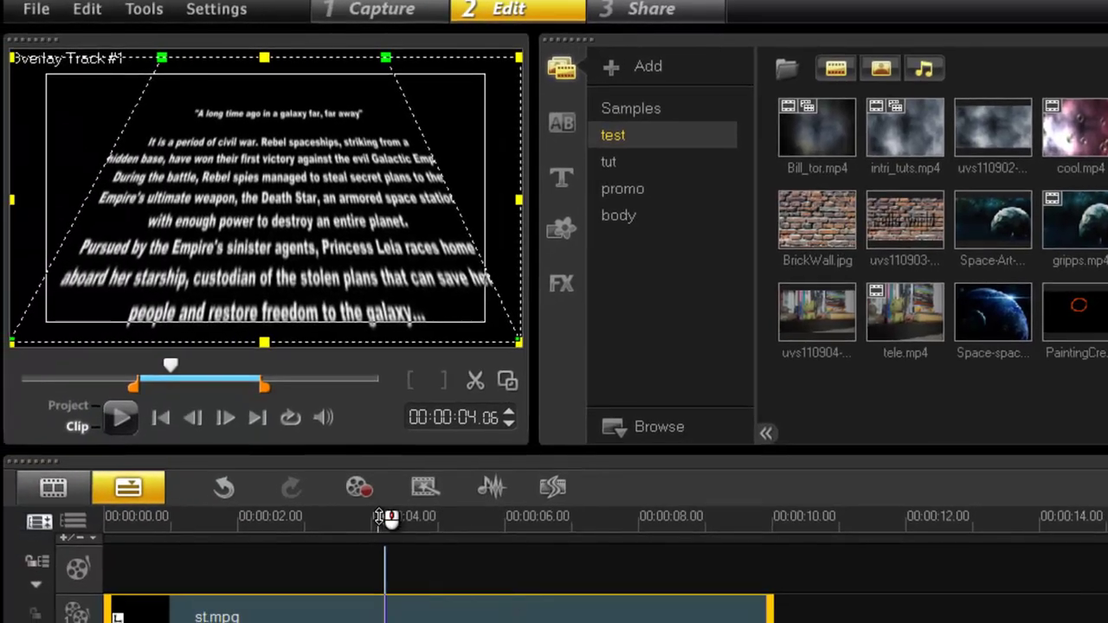
left_click_drag(381, 517, 130, 560)
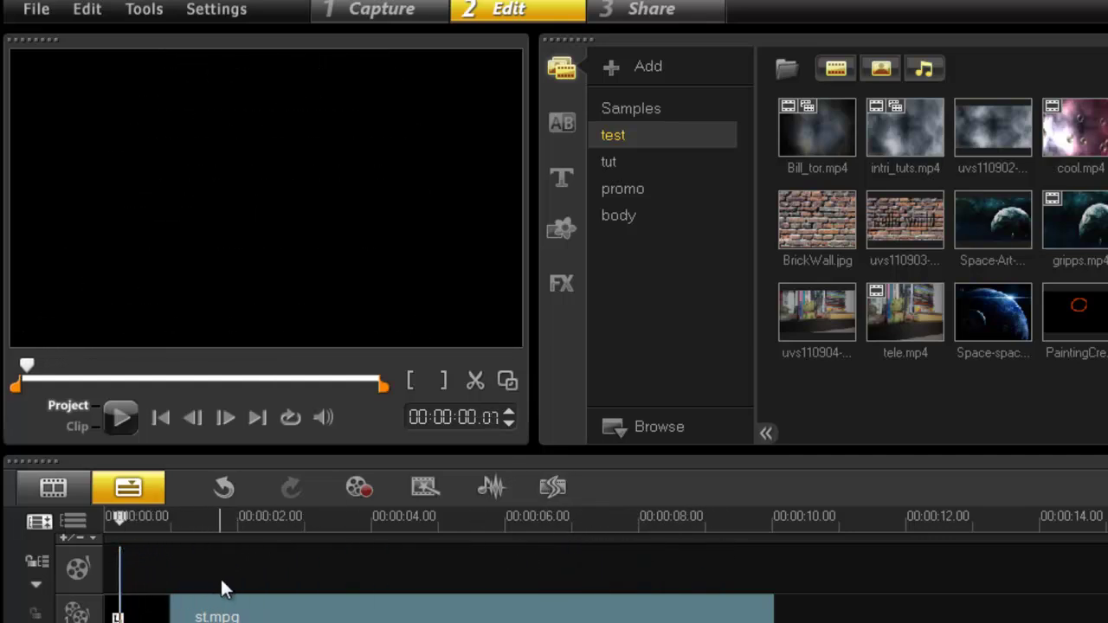